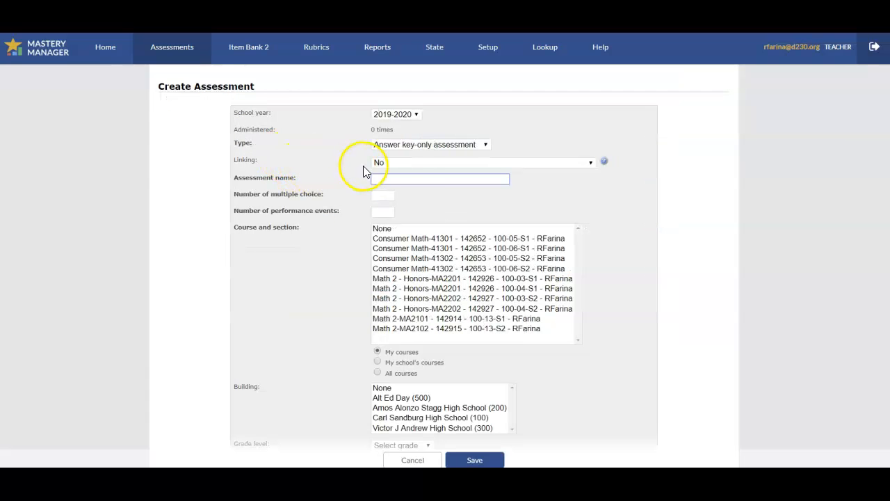
- Name the new assessment "SAT HOA Post Test"
{"action": "left_click", "coordinate": [394, 178]}
{"action": "type", "text": "SAT"}
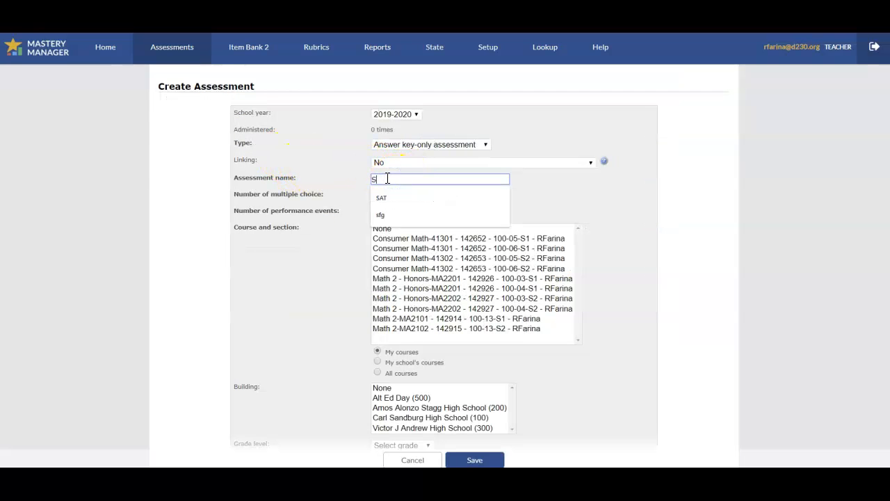
{"action": "key", "text": "BackSpace"}
{"action": "key", "text": "BackSpace"}
{"action": "type", "text": "AT HOA Post Test"}
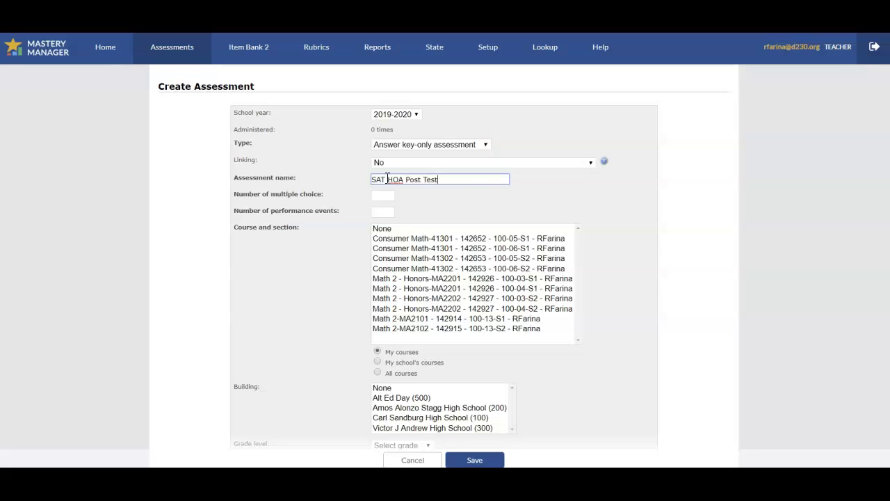
- Set the assessment type to Item bank 2 assessment and save the new assessment
{"action": "left_click", "coordinate": [438, 148]}
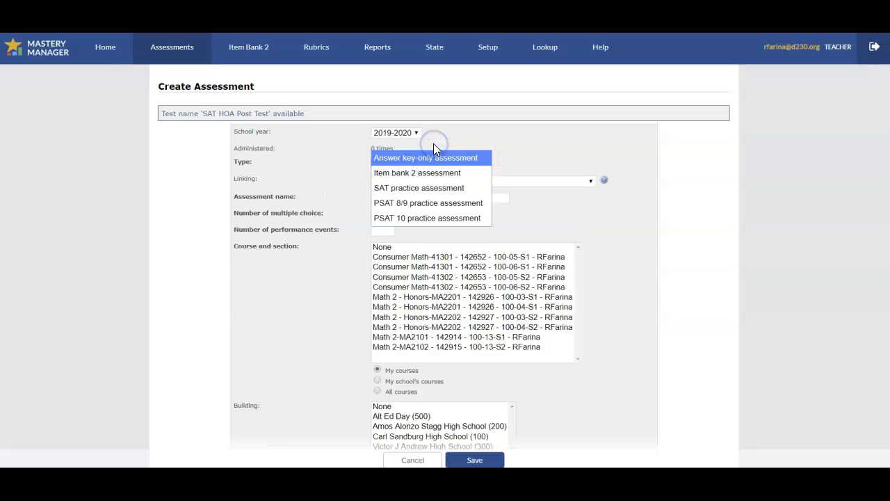
{"action": "left_click", "coordinate": [422, 179]}
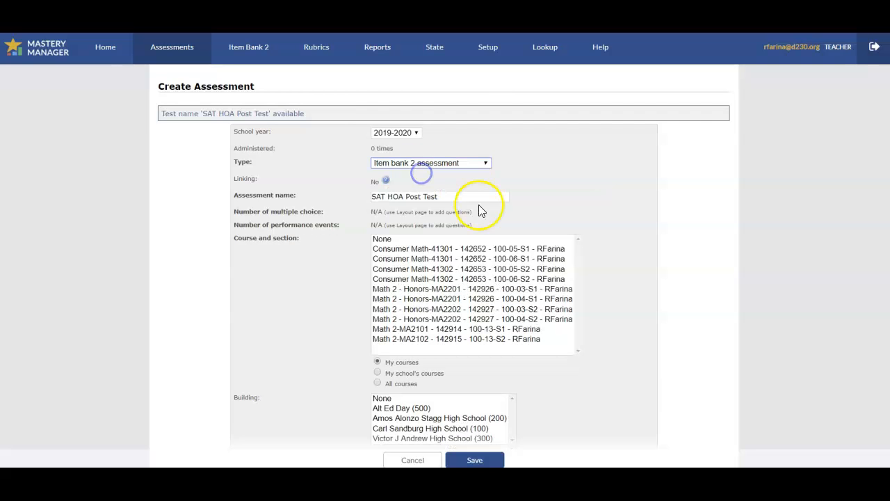
{"action": "scroll", "coordinate": [624, 298], "scroll_direction": "down", "scroll_amount": 5}
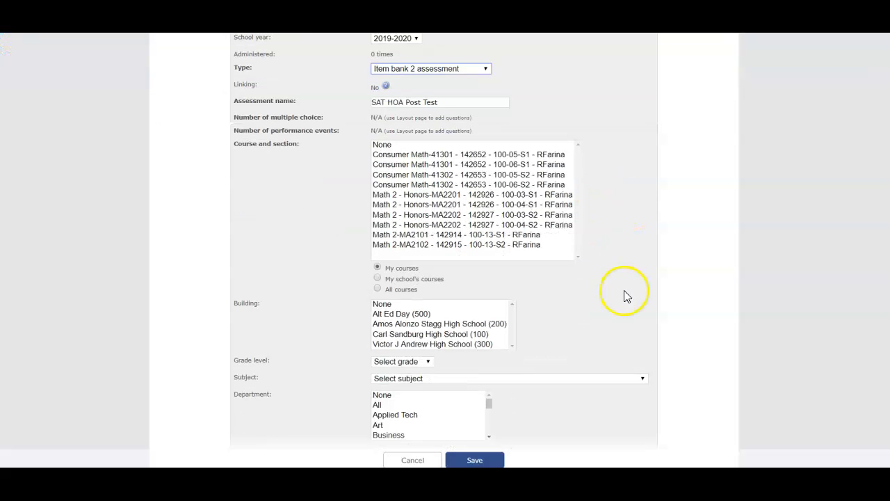
{"action": "left_click", "coordinate": [474, 459]}
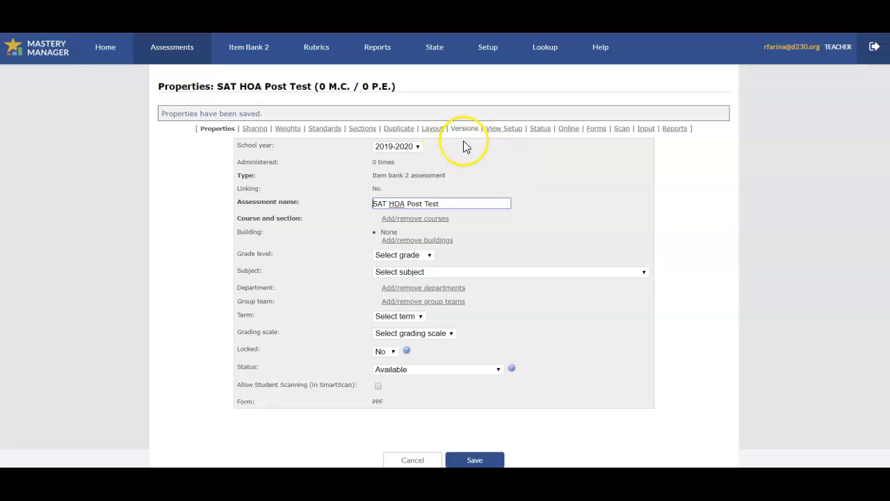
- Open the saved assessment's layout and start finding items to add to its section
{"action": "left_click", "coordinate": [432, 127]}
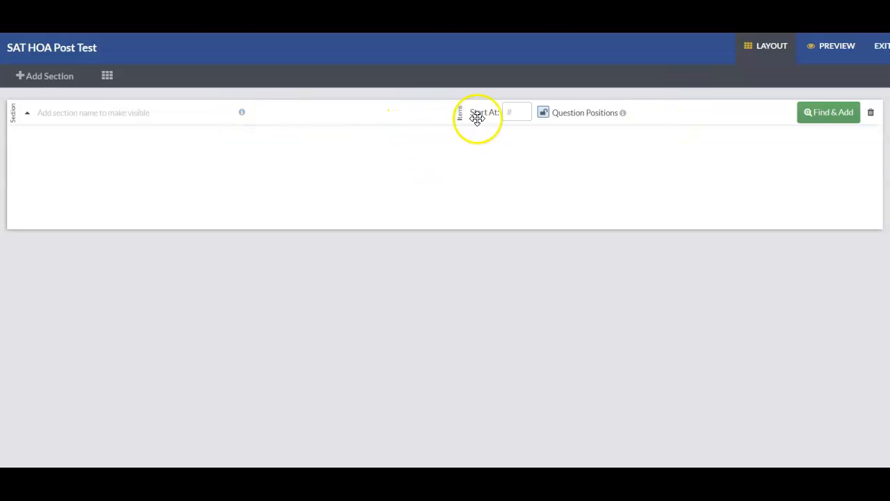
{"action": "left_click", "coordinate": [826, 114]}
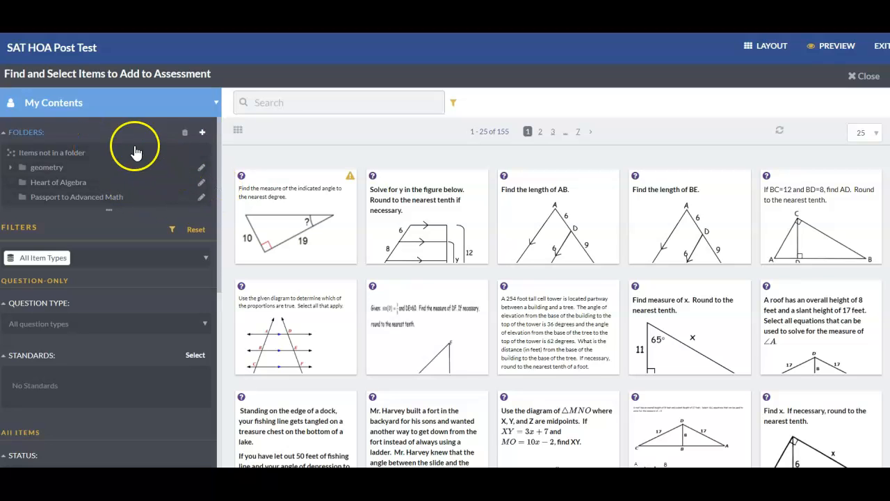
{"action": "left_click", "coordinate": [132, 107]}
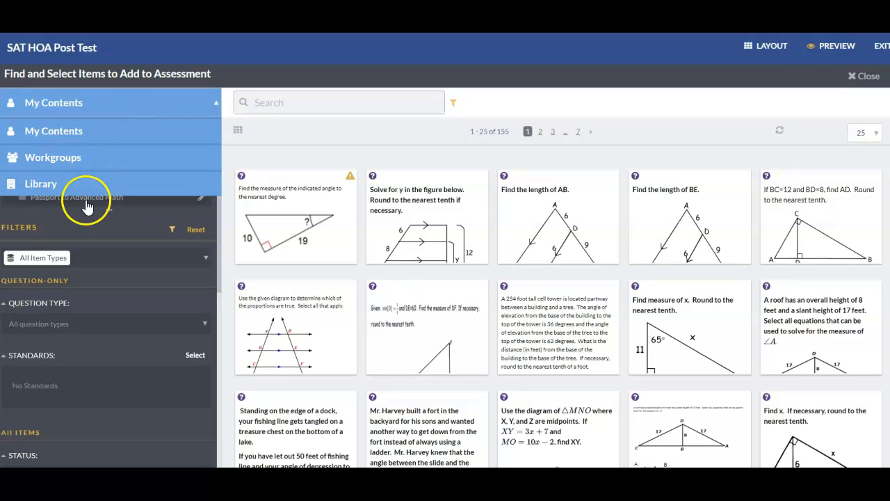
{"action": "left_click", "coordinate": [105, 100]}
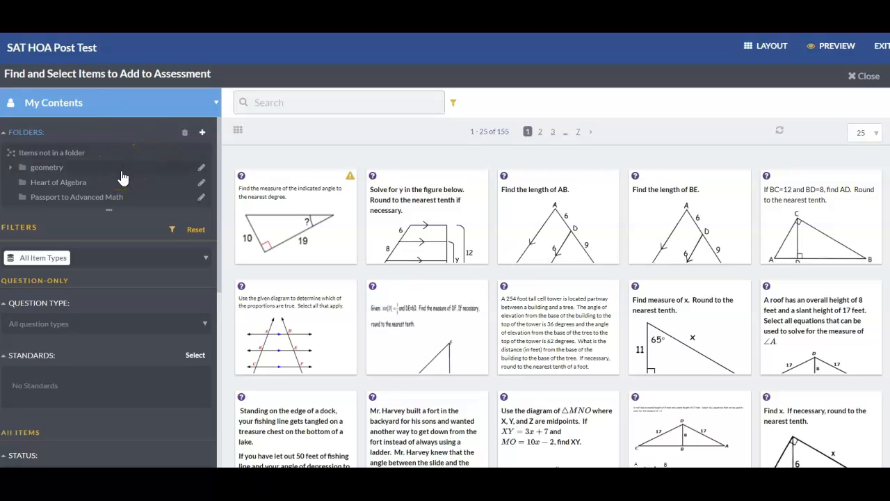
- Switch the item source to Workgroups and open the SAT Math workgroup
{"action": "left_click", "coordinate": [151, 107]}
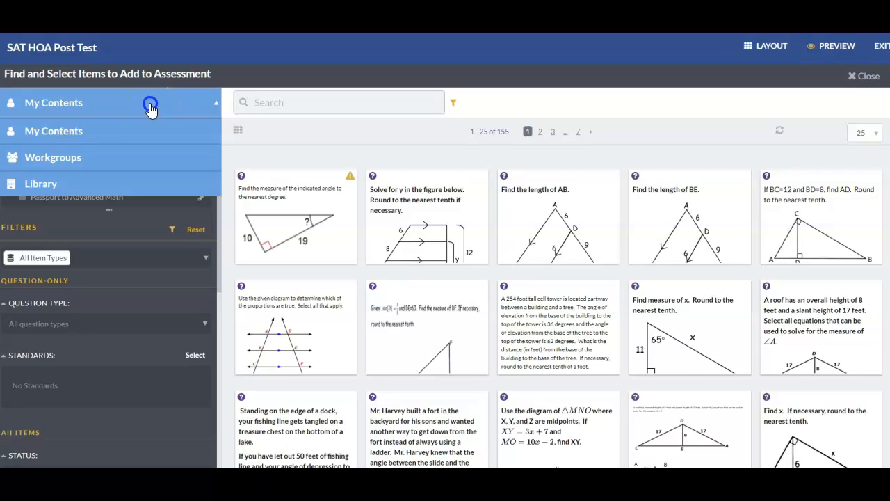
{"action": "left_click", "coordinate": [55, 163]}
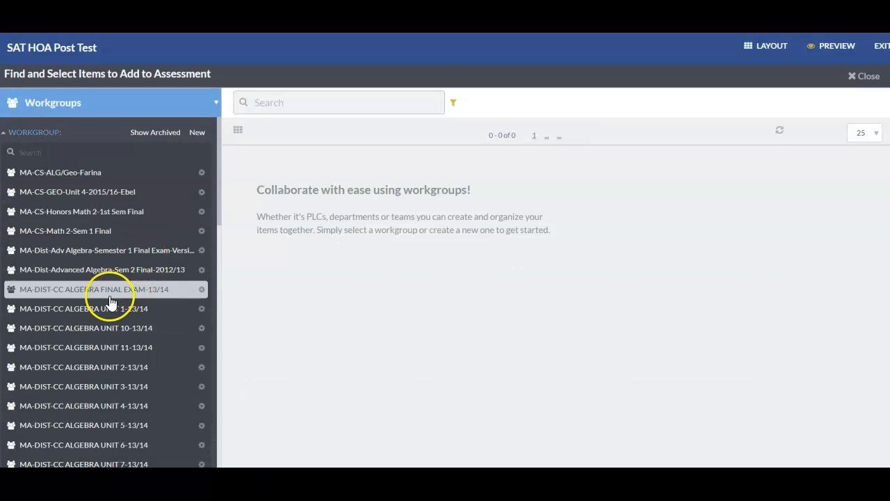
{"action": "scroll", "coordinate": [98, 282], "scroll_direction": "down", "scroll_amount": 5}
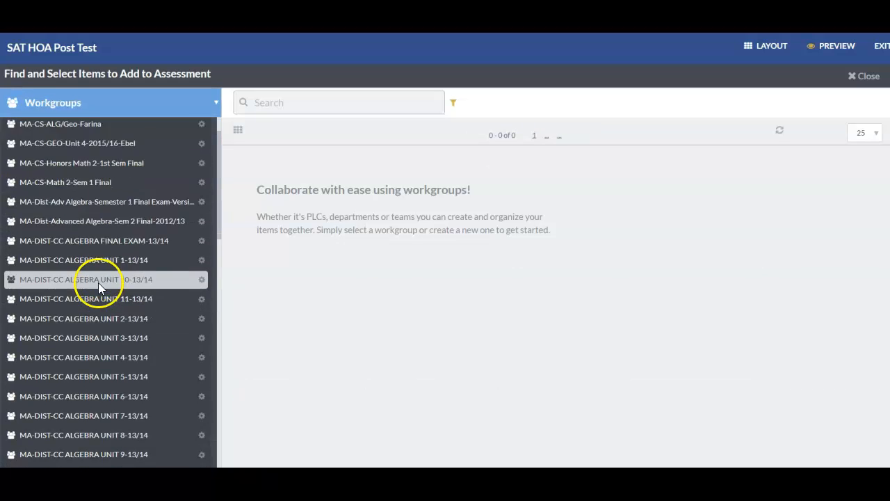
{"action": "left_click", "coordinate": [52, 321]}
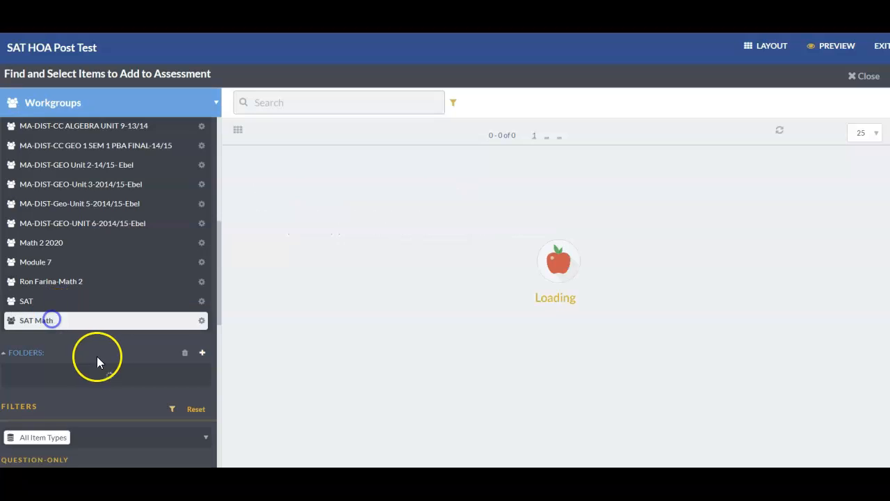
- Browse the Heart of Algebra folder and the 2019 SAT Exam-Calculator subfolder, and display the items of the 2019 SAT Exam folder
{"action": "scroll", "coordinate": [137, 353], "scroll_direction": "down", "scroll_amount": 3}
{"action": "scroll", "coordinate": [113, 342], "scroll_direction": "down", "scroll_amount": 1}
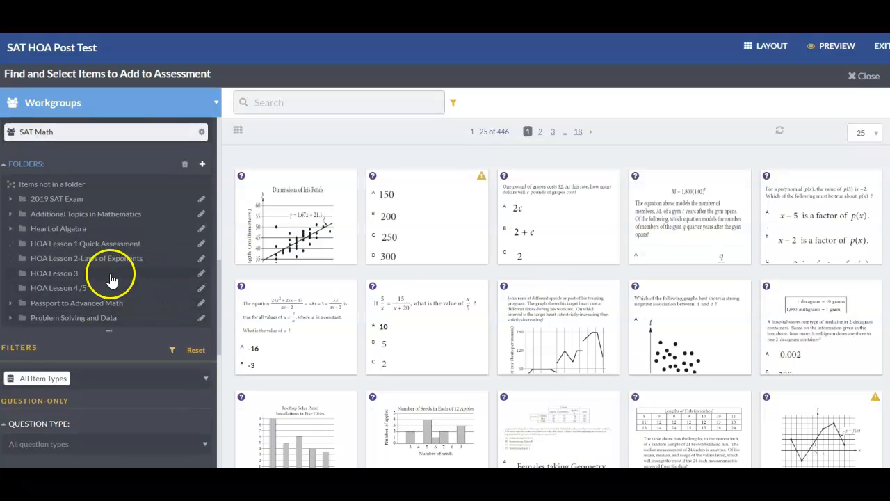
{"action": "left_click", "coordinate": [10, 229]}
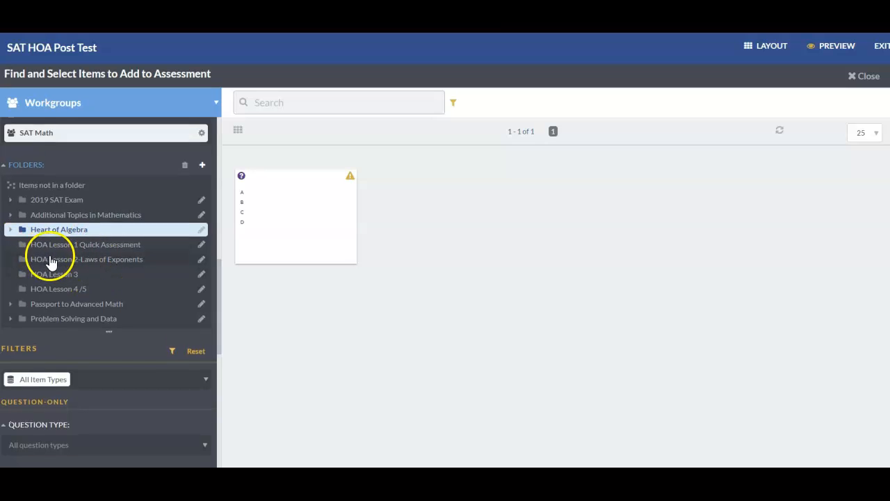
{"action": "scroll", "coordinate": [50, 257], "scroll_direction": "up", "scroll_amount": 2}
{"action": "scroll", "coordinate": [49, 259], "scroll_direction": "up", "scroll_amount": 2}
{"action": "left_click", "coordinate": [35, 295]}
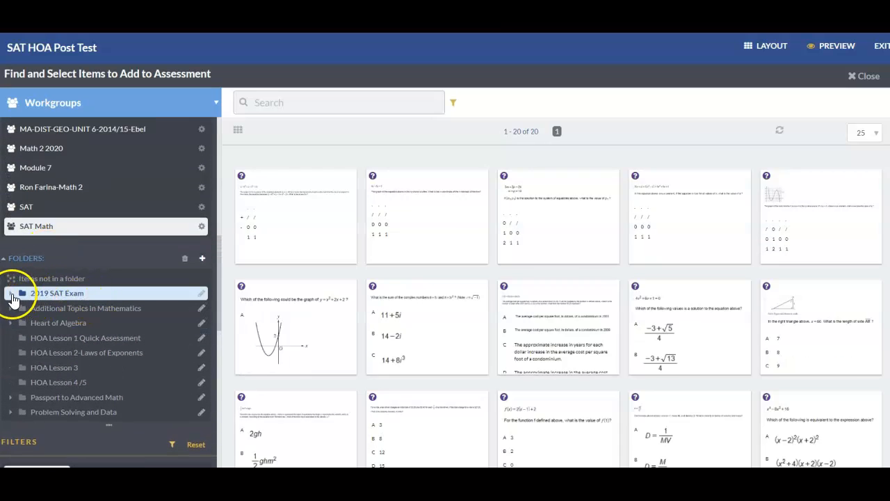
{"action": "left_click", "coordinate": [11, 293]}
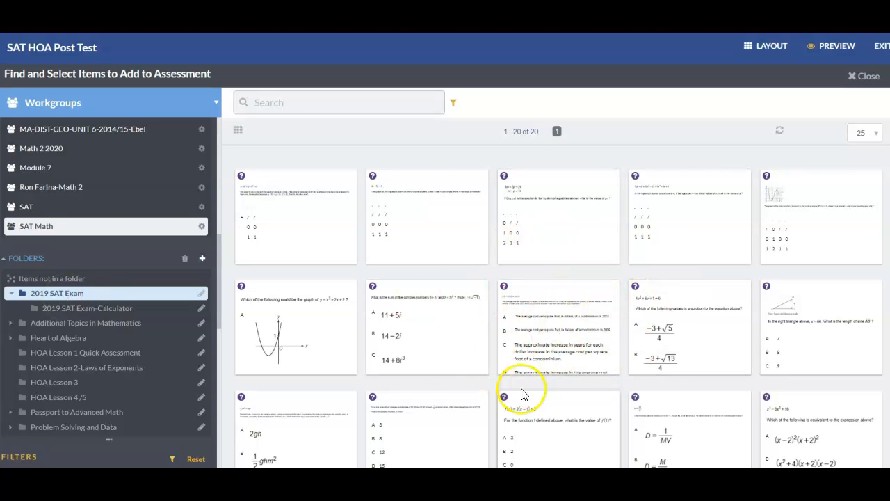
{"action": "left_click", "coordinate": [88, 311]}
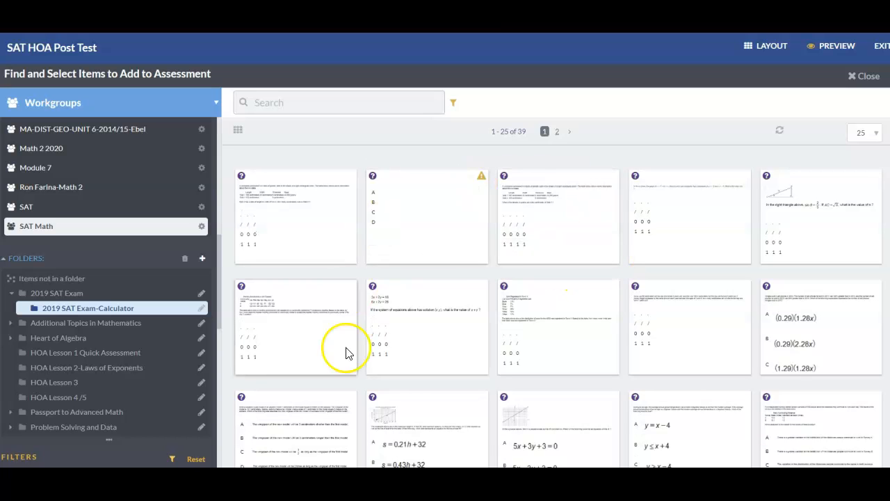
{"action": "left_click", "coordinate": [75, 296]}
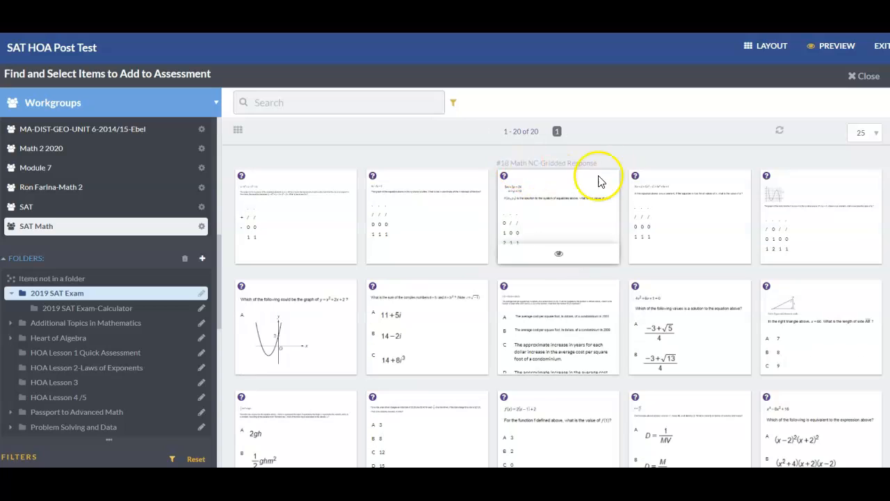
- Show 50 items per page, add the first five questions of the 2019 SAT Exam folder, and return to the assessment layout
{"action": "left_click", "coordinate": [872, 133]}
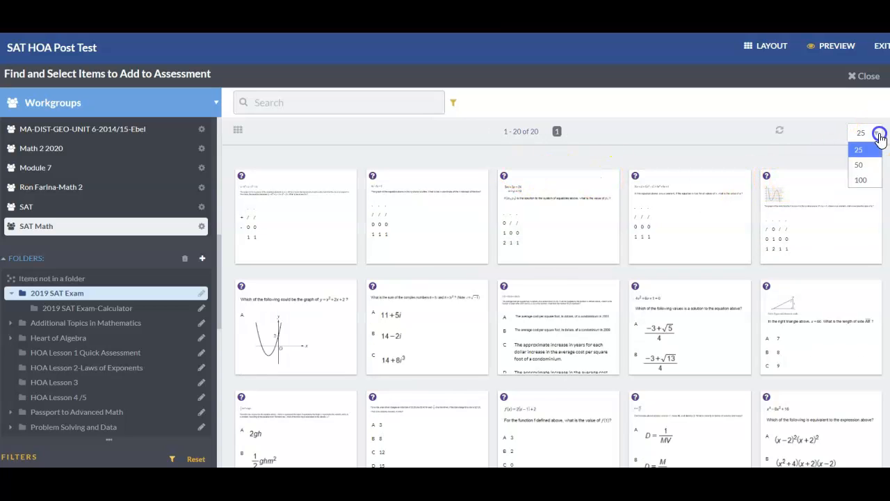
{"action": "left_click", "coordinate": [859, 165]}
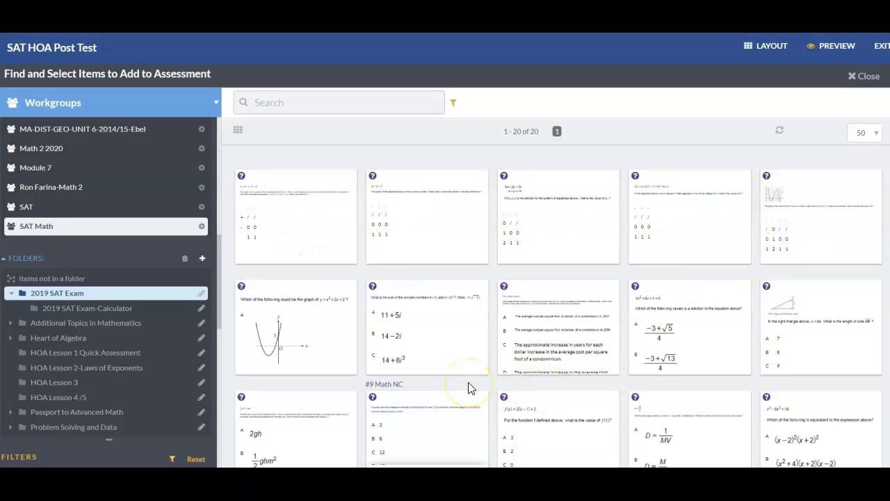
{"action": "left_click", "coordinate": [310, 212]}
{"action": "left_click", "coordinate": [416, 217]}
{"action": "left_click", "coordinate": [542, 212]}
{"action": "left_click", "coordinate": [675, 211]}
{"action": "left_click", "coordinate": [821, 208]}
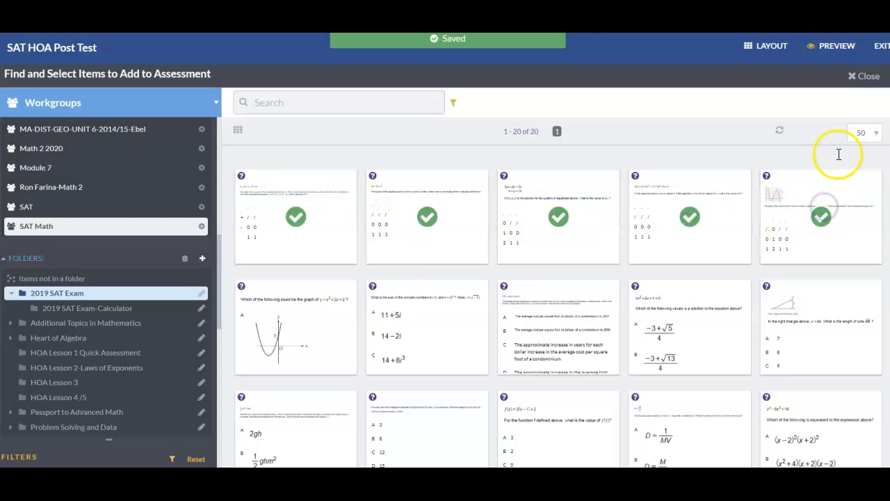
{"action": "left_click", "coordinate": [864, 75]}
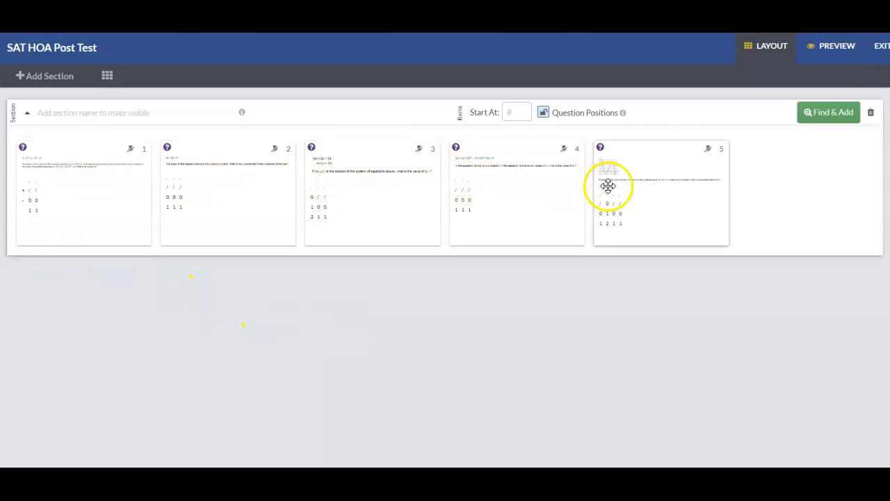
- Try to reorder the section by moving the fifth question to the second position
{"action": "mouse_move", "coordinate": [672, 183]}
{"action": "left_click_drag", "start_coordinate": [661, 184], "coordinate": [253, 202]}
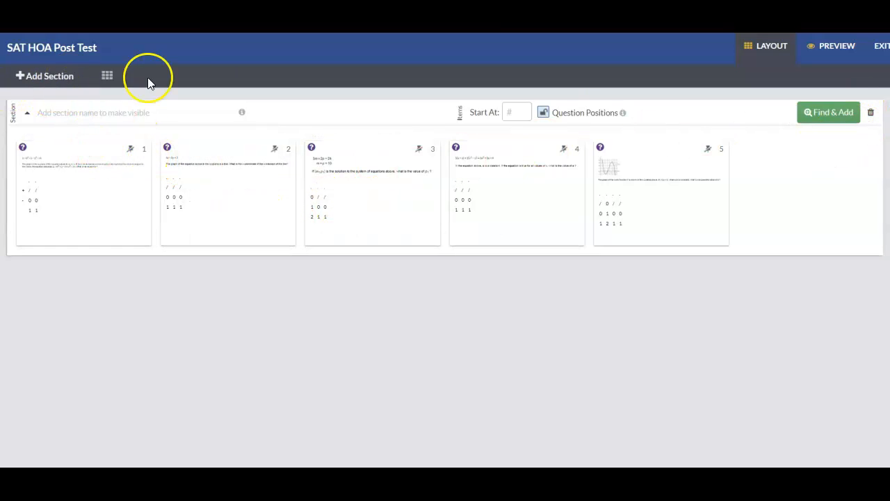
- Reopen the item finder and view the Calc items under Heart of Algebra in the SAT Math workgroup
{"action": "left_click", "coordinate": [824, 115]}
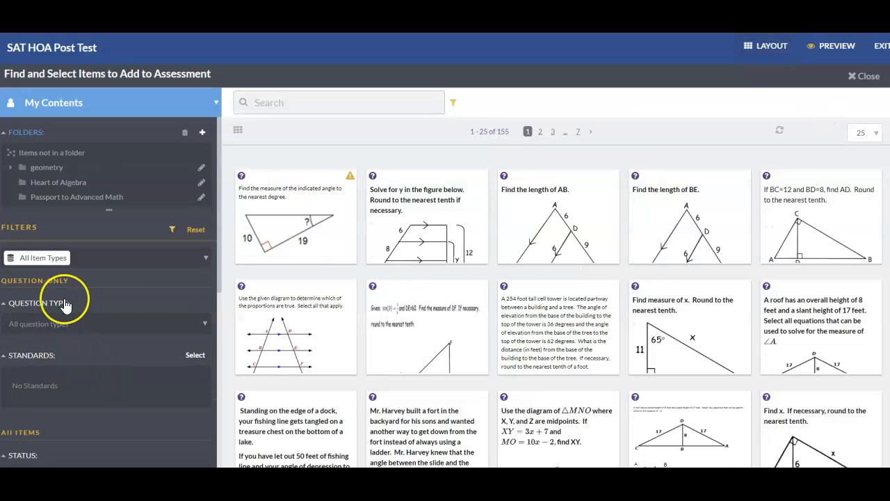
{"action": "left_click", "coordinate": [86, 104]}
{"action": "left_click", "coordinate": [54, 155]}
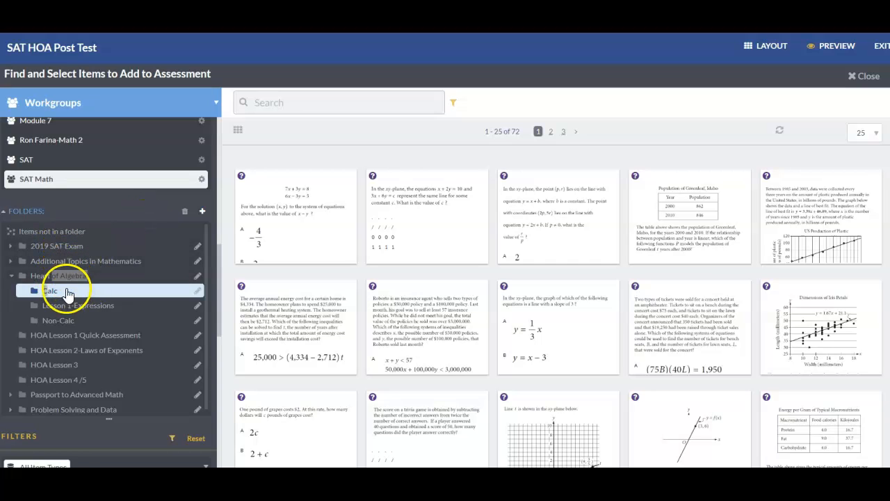
{"action": "scroll", "coordinate": [70, 285], "scroll_direction": "down", "scroll_amount": 1}
{"action": "scroll", "coordinate": [80, 257], "scroll_direction": "down", "scroll_amount": 1}
{"action": "scroll", "coordinate": [49, 123], "scroll_direction": "up", "scroll_amount": 2}
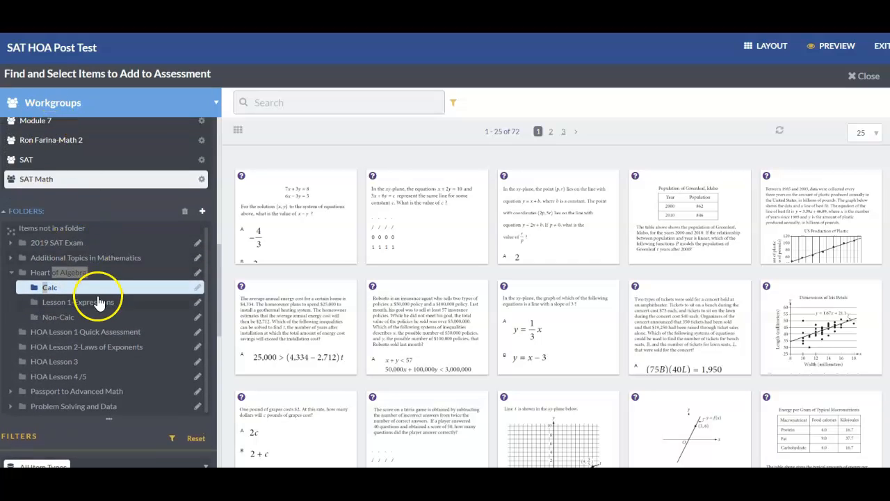
- Compare all SAT Math workgroup items with those in the Heart of Algebra folder and its Calc and Non-Calc subfolders
{"action": "left_click", "coordinate": [57, 187]}
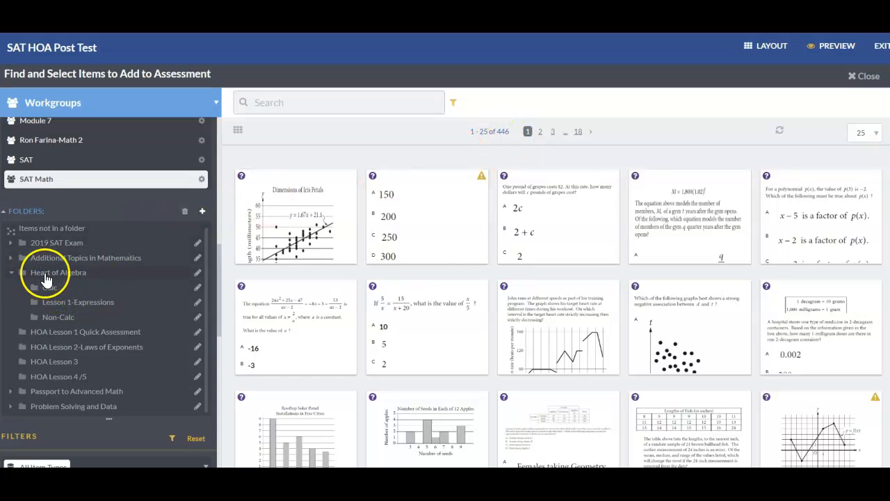
{"action": "left_click", "coordinate": [47, 276]}
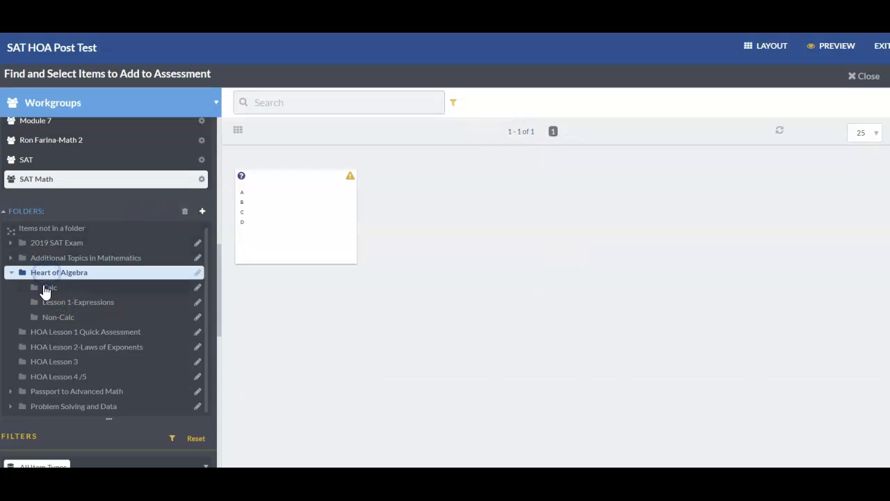
{"action": "left_click", "coordinate": [52, 289]}
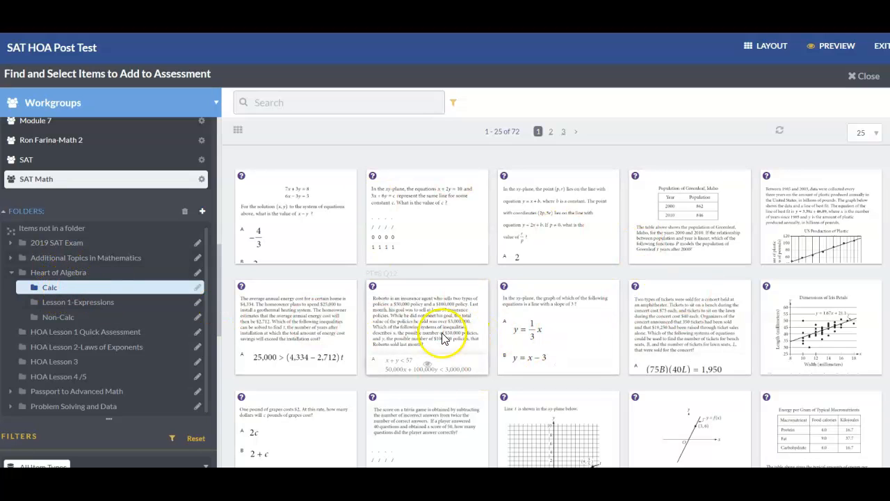
{"action": "left_click", "coordinate": [58, 316]}
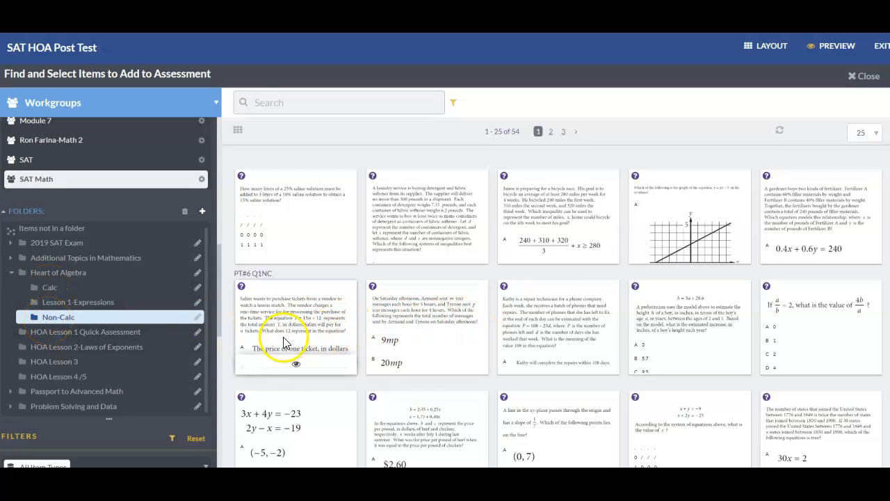
- Expand the Passport to Advanced Math folder and look over its subfolders
{"action": "scroll", "coordinate": [97, 406], "scroll_direction": "down", "scroll_amount": 2}
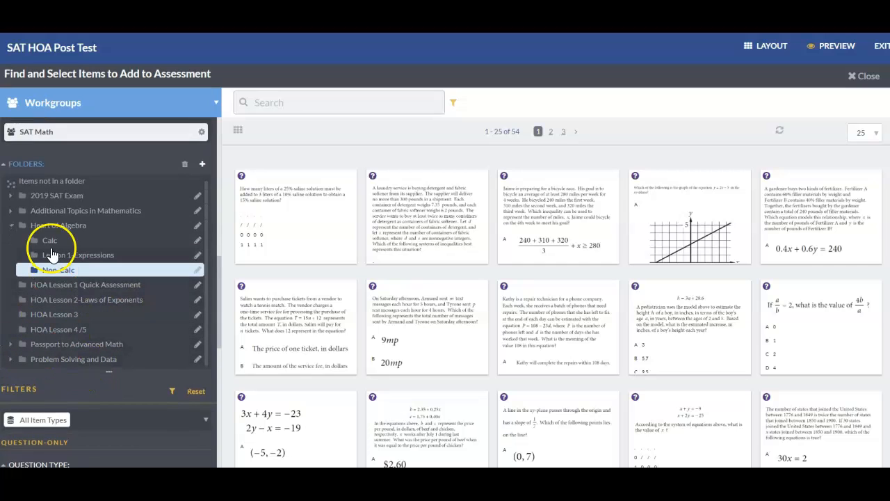
{"action": "left_click", "coordinate": [49, 345]}
{"action": "left_click", "coordinate": [11, 345]}
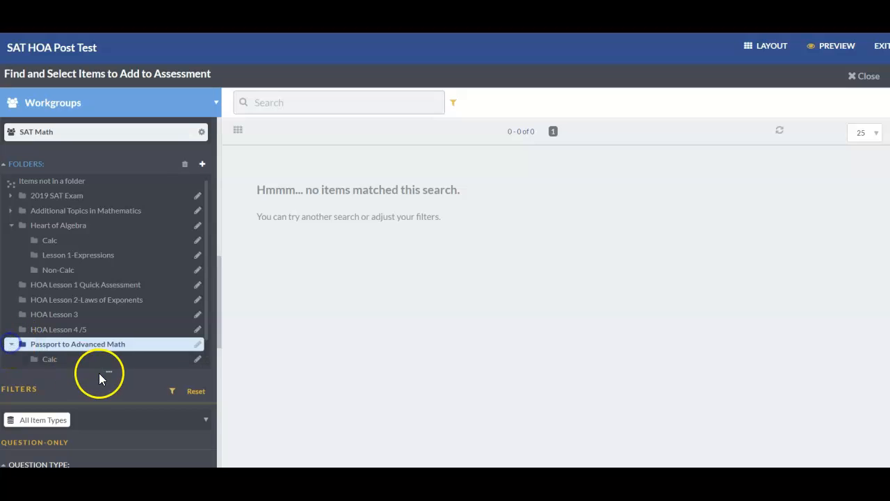
{"action": "scroll", "coordinate": [95, 333], "scroll_direction": "down", "scroll_amount": 1}
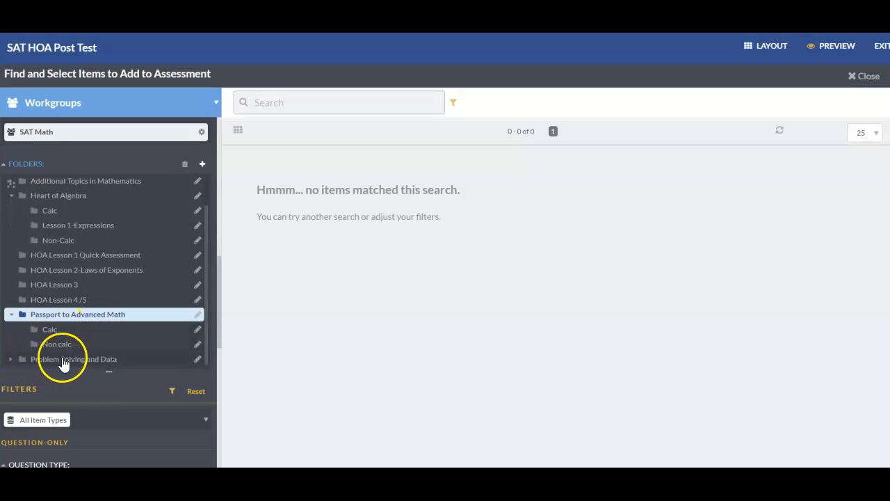
- Check the contents of the Problem Solving and Data folder
{"action": "left_click", "coordinate": [38, 359]}
{"action": "scroll", "coordinate": [75, 346], "scroll_direction": "down", "scroll_amount": 1}
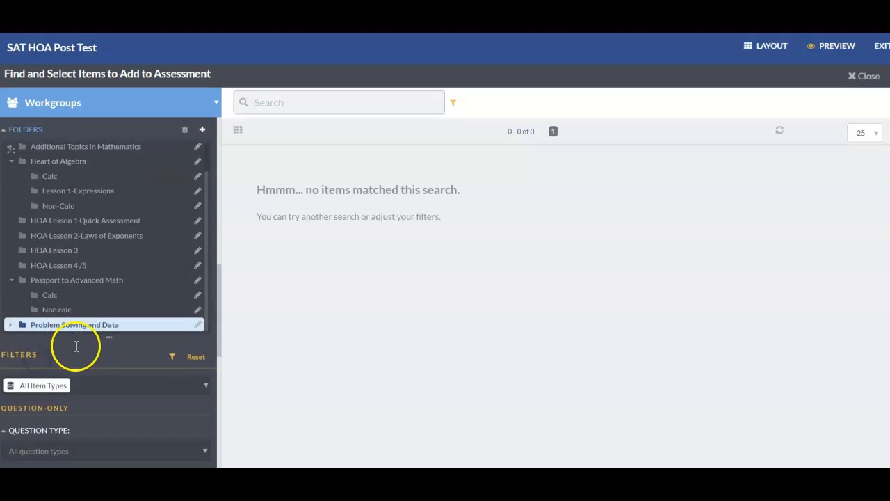
{"action": "scroll", "coordinate": [74, 341], "scroll_direction": "up", "scroll_amount": 1}
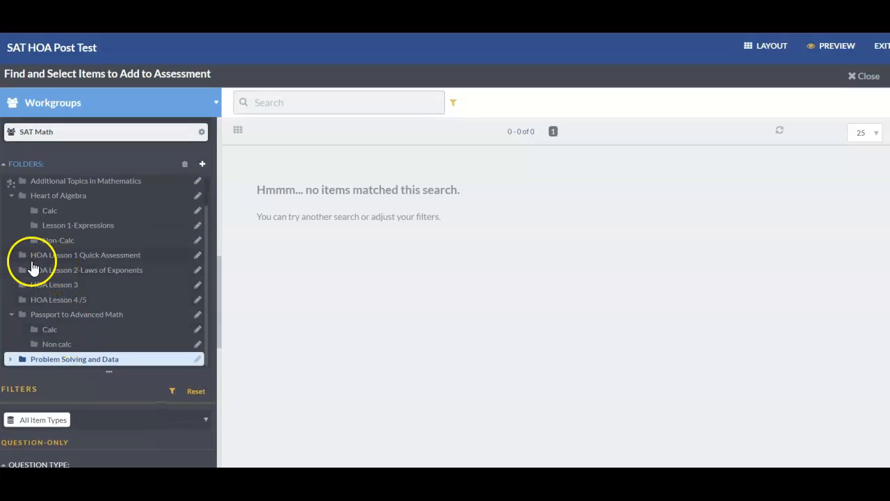
- Preview the Calc items under Heart of Algebra and add PT#6 Q11 and PT#8 Q33 to the assessment
{"action": "left_click", "coordinate": [58, 210]}
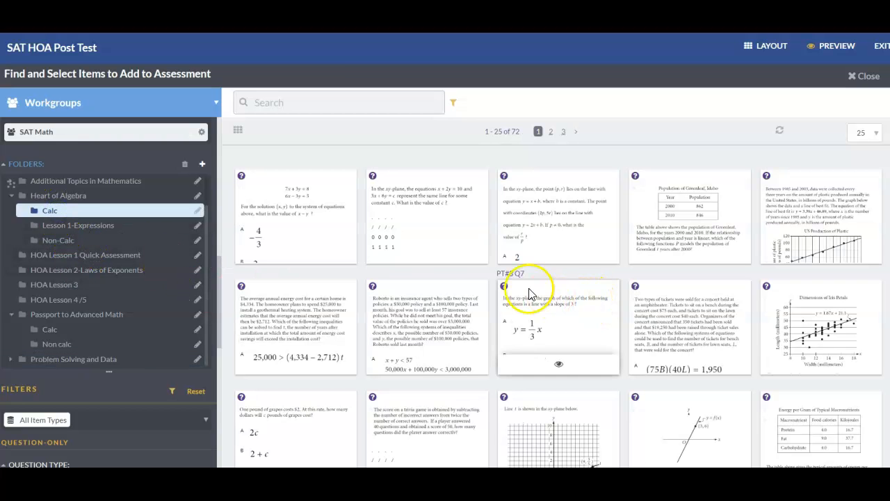
{"action": "left_click", "coordinate": [299, 253]}
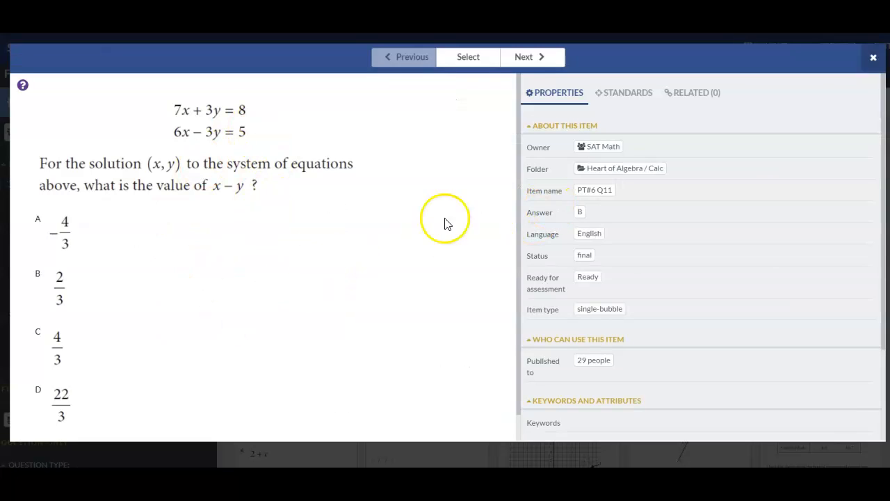
{"action": "left_click", "coordinate": [477, 64]}
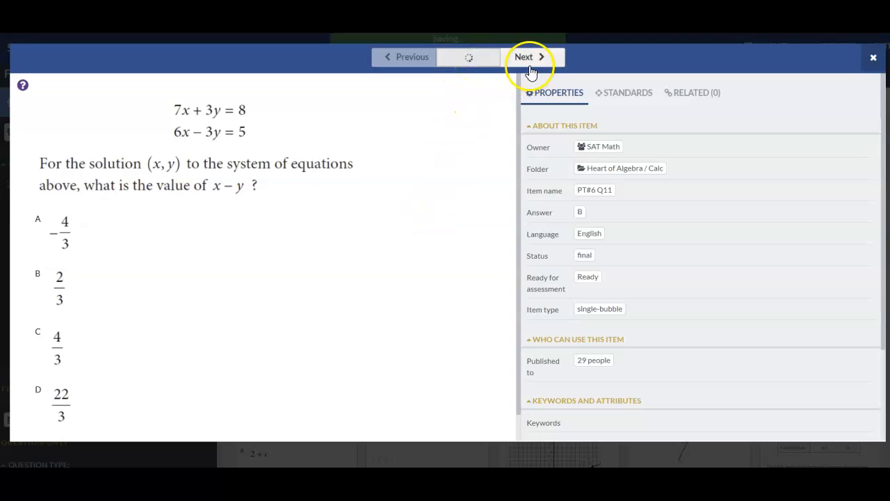
{"action": "left_click", "coordinate": [526, 57]}
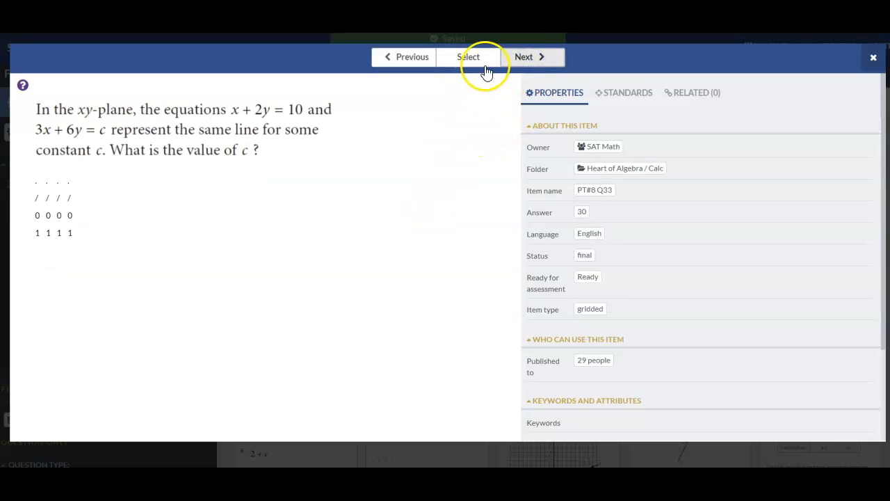
{"action": "left_click", "coordinate": [541, 58]}
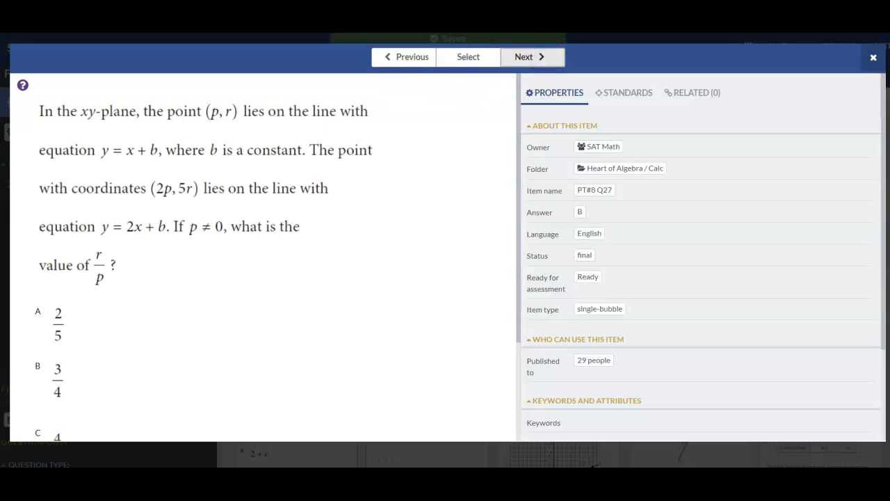
- Review the properties and aligned standards of the Greenleaf, Idaho population item, and close its preview
{"action": "left_click", "coordinate": [541, 61]}
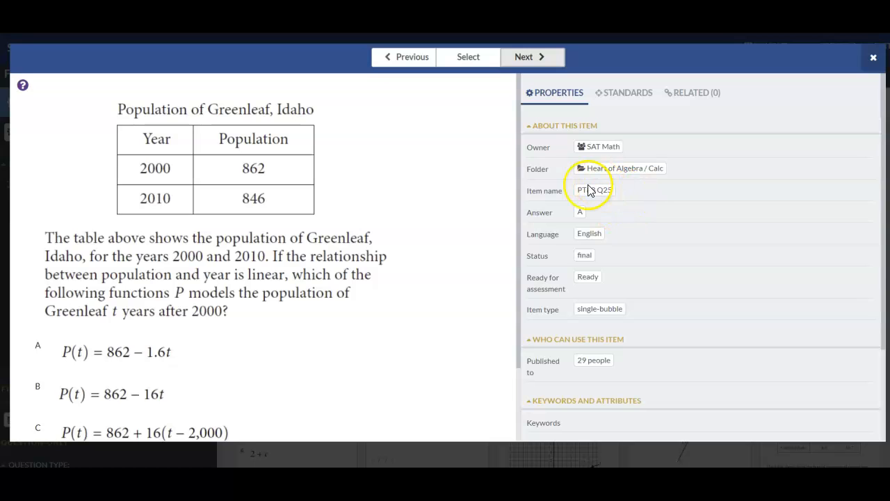
{"action": "left_click", "coordinate": [535, 190]}
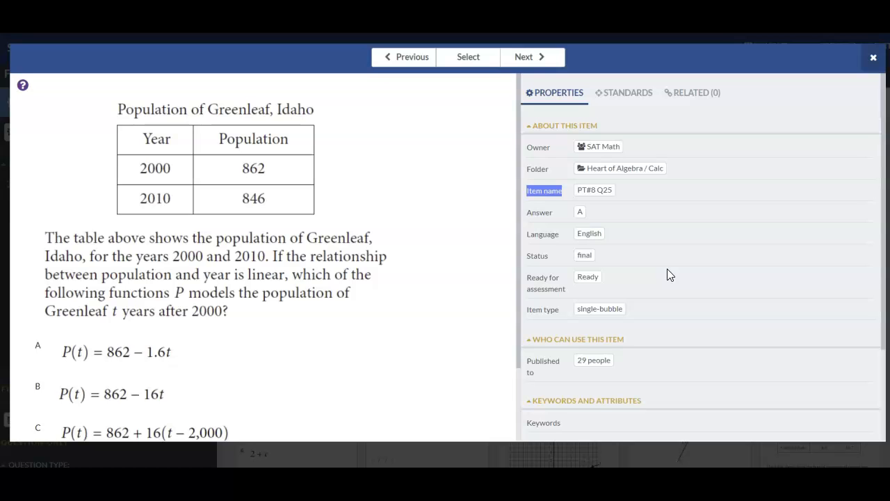
{"action": "scroll", "coordinate": [727, 259], "scroll_direction": "down", "scroll_amount": 2}
{"action": "scroll", "coordinate": [689, 230], "scroll_direction": "up", "scroll_amount": 1}
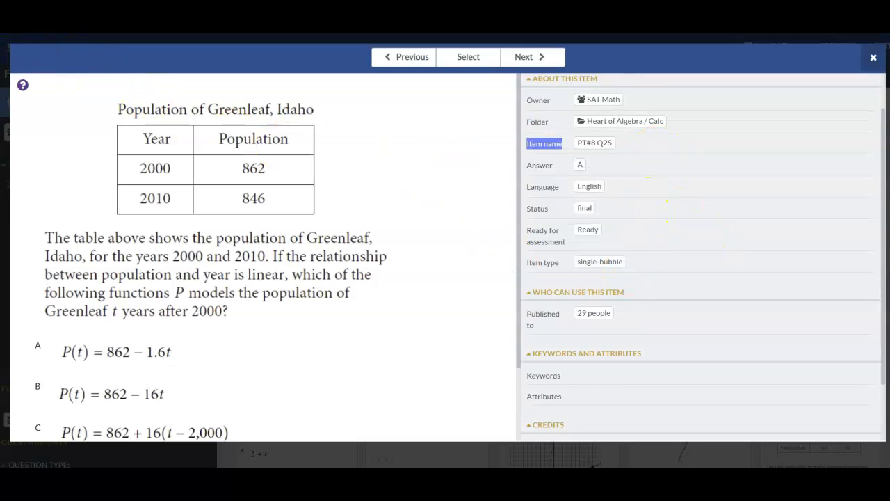
{"action": "scroll", "coordinate": [635, 95], "scroll_direction": "up", "scroll_amount": 2}
{"action": "left_click", "coordinate": [638, 94]}
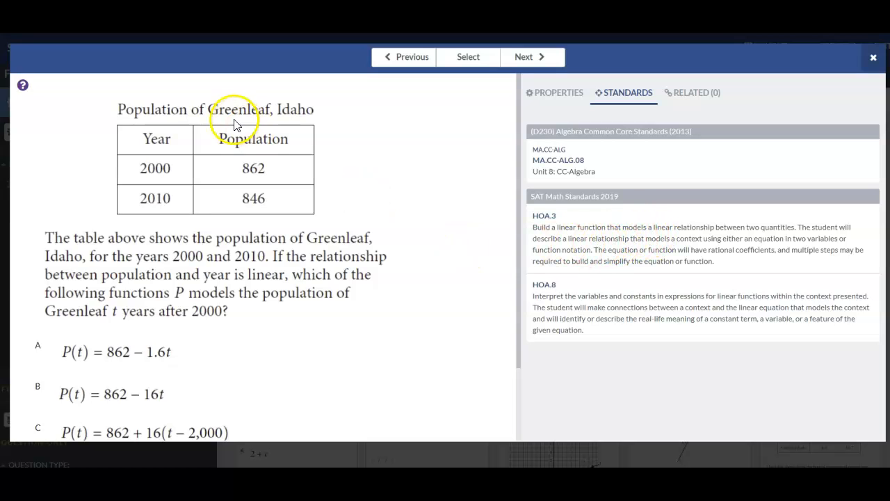
{"action": "left_click", "coordinate": [873, 58]}
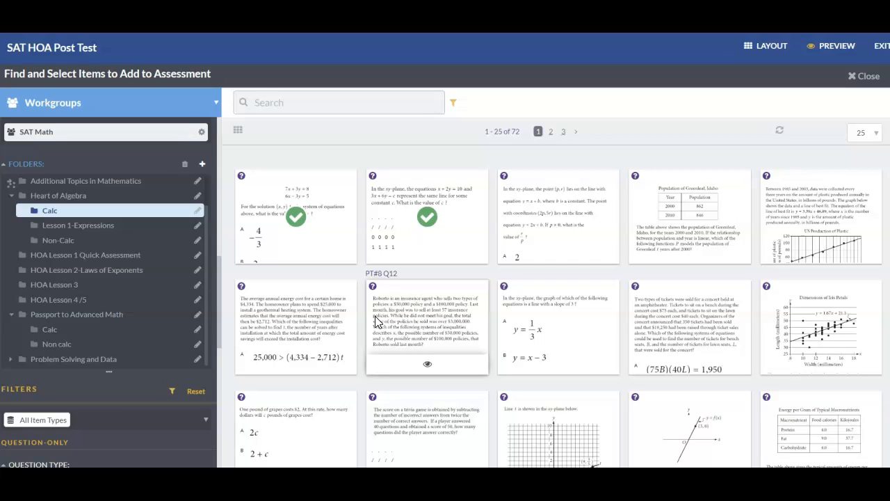
- Look over the available item filters and show the items stored directly in the Heart of Algebra folder
{"action": "scroll", "coordinate": [108, 283], "scroll_direction": "down", "scroll_amount": 1}
{"action": "scroll", "coordinate": [111, 285], "scroll_direction": "down", "scroll_amount": 5}
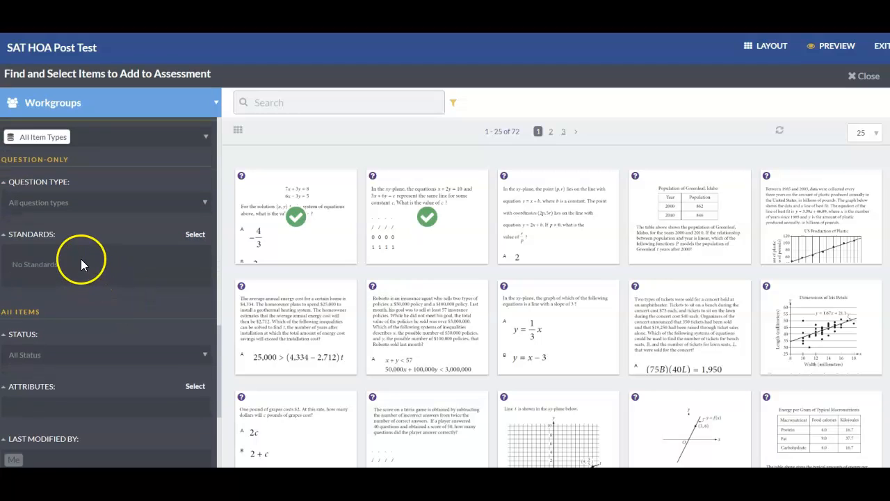
{"action": "scroll", "coordinate": [125, 232], "scroll_direction": "up", "scroll_amount": 6}
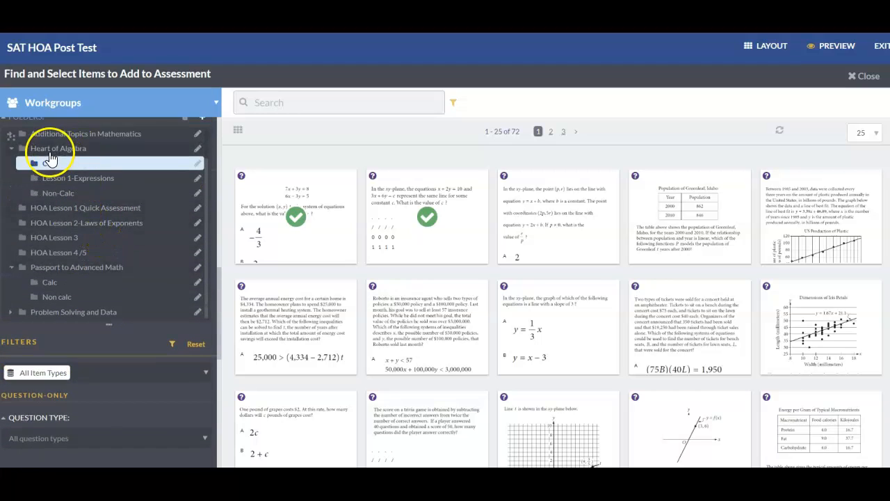
{"action": "left_click", "coordinate": [47, 148]}
{"action": "scroll", "coordinate": [81, 268], "scroll_direction": "down", "scroll_amount": 4}
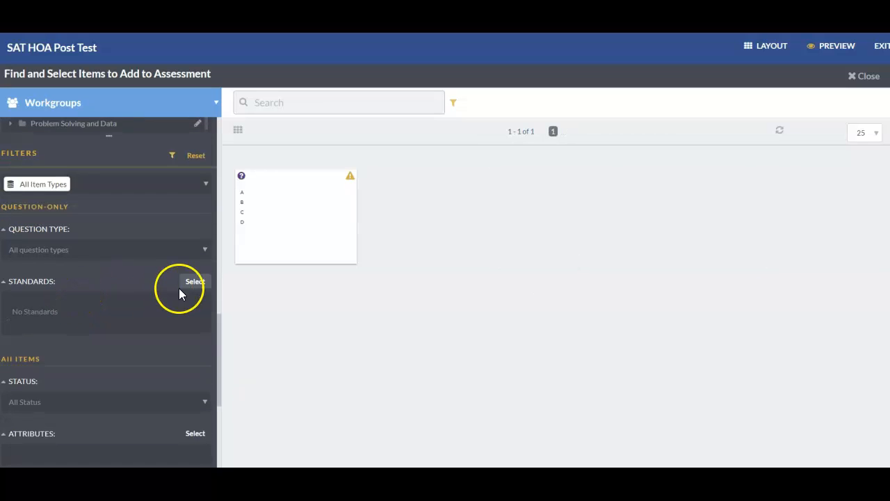
- Open the standards filter selection and choose the SAT Math Standards 2019 category
{"action": "left_click", "coordinate": [185, 283]}
{"action": "scroll", "coordinate": [104, 240], "scroll_direction": "down", "scroll_amount": 5}
{"action": "scroll", "coordinate": [111, 236], "scroll_direction": "down", "scroll_amount": 15}
{"action": "scroll", "coordinate": [107, 250], "scroll_direction": "down", "scroll_amount": 15}
{"action": "scroll", "coordinate": [115, 317], "scroll_direction": "down", "scroll_amount": 15}
{"action": "scroll", "coordinate": [114, 312], "scroll_direction": "down", "scroll_amount": 5}
{"action": "left_click", "coordinate": [99, 368]}
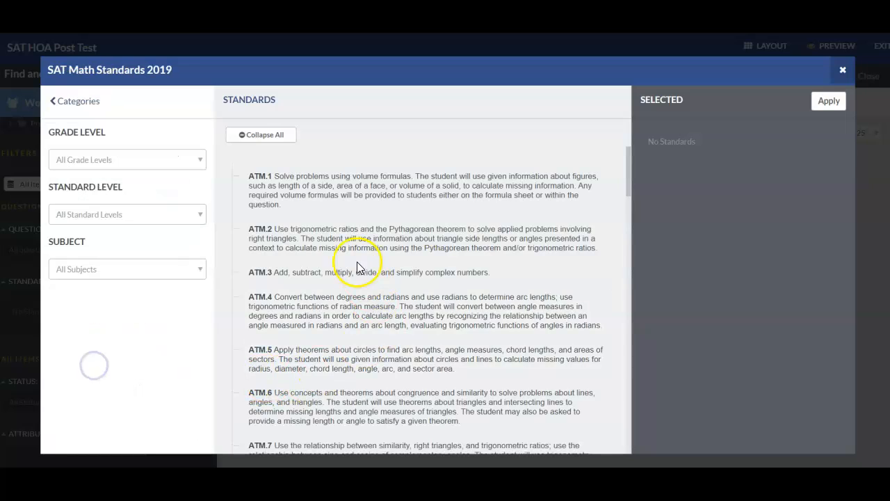
- Look through the SAT Math standards and filter the items by standard HOA.1
{"action": "scroll", "coordinate": [355, 222], "scroll_direction": "down", "scroll_amount": 10}
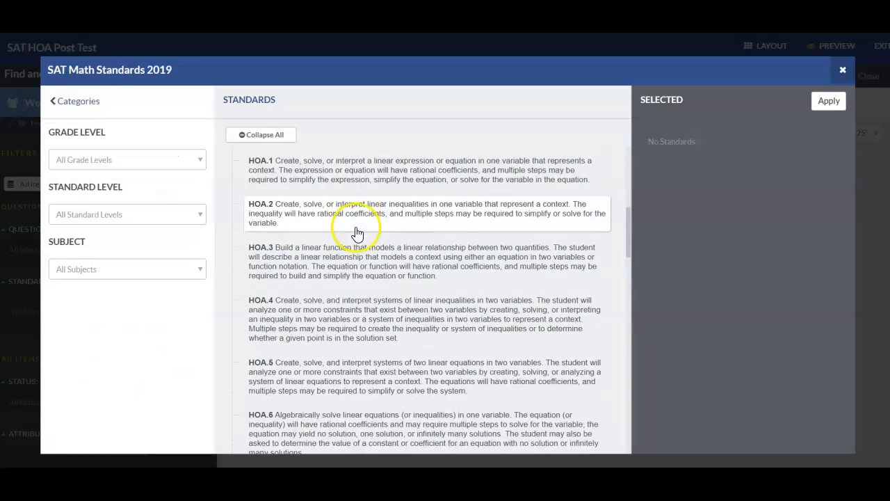
{"action": "scroll", "coordinate": [354, 233], "scroll_direction": "down", "scroll_amount": 8}
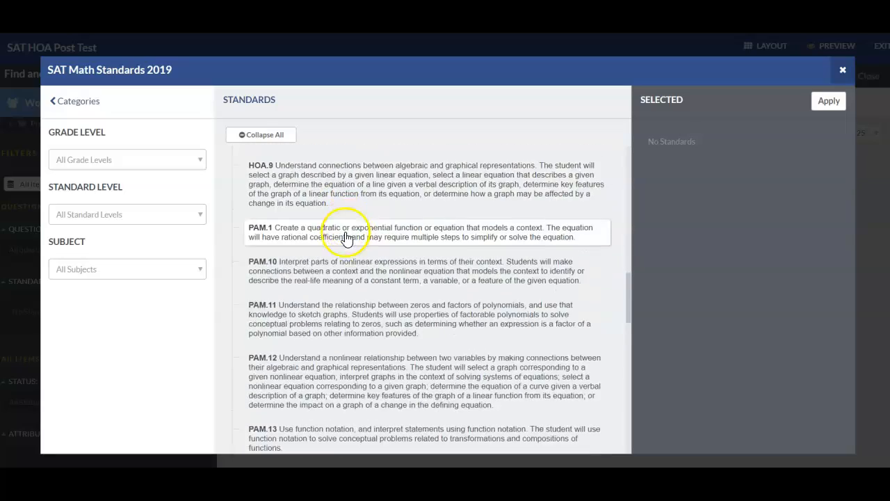
{"action": "scroll", "coordinate": [344, 240], "scroll_direction": "down", "scroll_amount": 3}
{"action": "scroll", "coordinate": [341, 236], "scroll_direction": "up", "scroll_amount": 8}
{"action": "scroll", "coordinate": [339, 235], "scroll_direction": "up", "scroll_amount": 8}
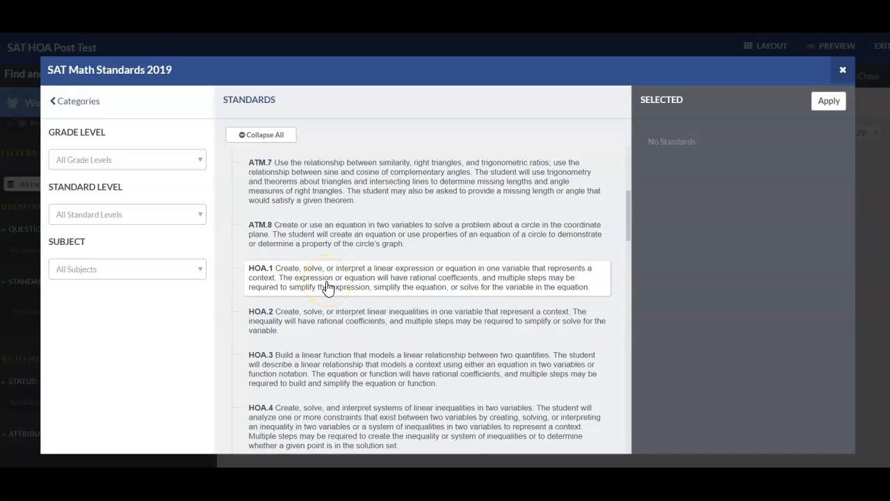
{"action": "left_click", "coordinate": [328, 285]}
{"action": "left_click", "coordinate": [829, 102]}
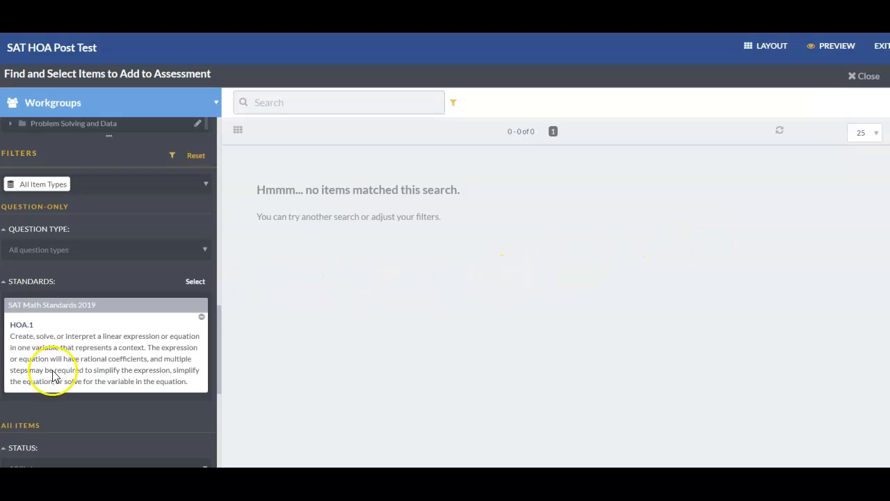
- Widen the HOA.1 search to the whole SAT Math workgroup and browse the matching items
{"action": "scroll", "coordinate": [52, 198], "scroll_direction": "down", "scroll_amount": 2}
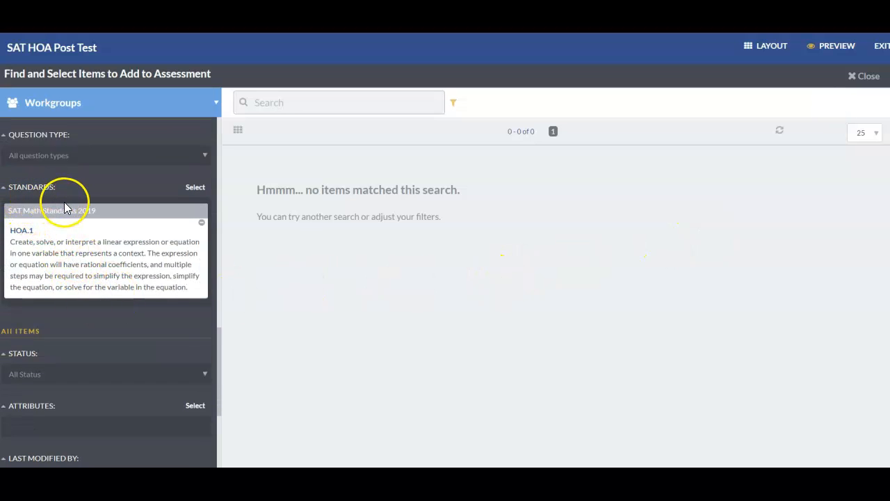
{"action": "scroll", "coordinate": [56, 194], "scroll_direction": "up", "scroll_amount": 4}
{"action": "scroll", "coordinate": [44, 175], "scroll_direction": "up", "scroll_amount": 5}
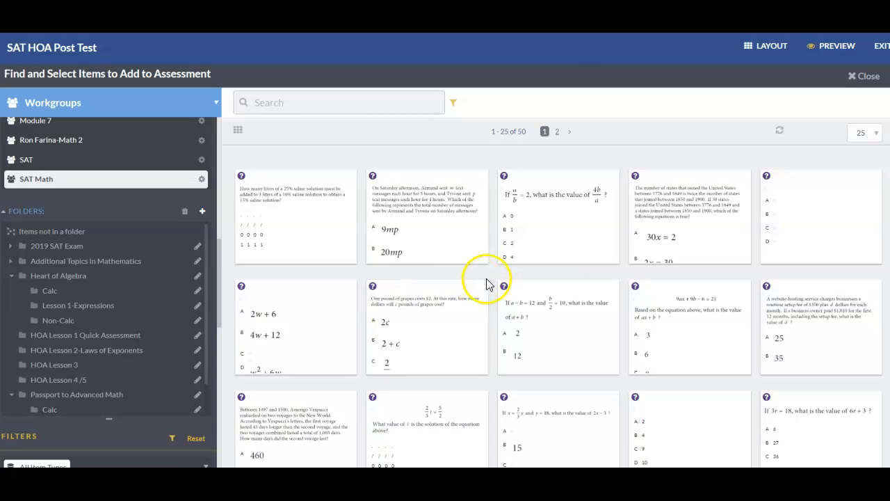
{"action": "scroll", "coordinate": [488, 284], "scroll_direction": "down", "scroll_amount": 1}
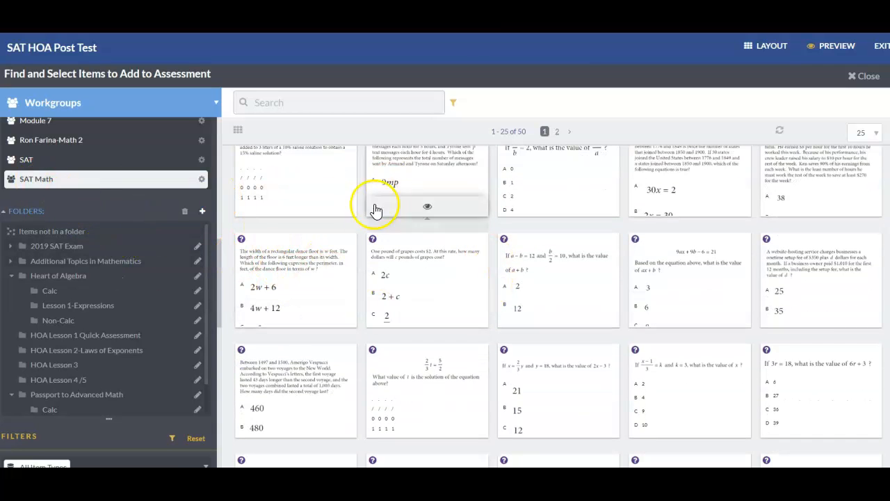
{"action": "scroll", "coordinate": [389, 292], "scroll_direction": "down", "scroll_amount": 3}
{"action": "scroll", "coordinate": [389, 327], "scroll_direction": "down", "scroll_amount": 1}
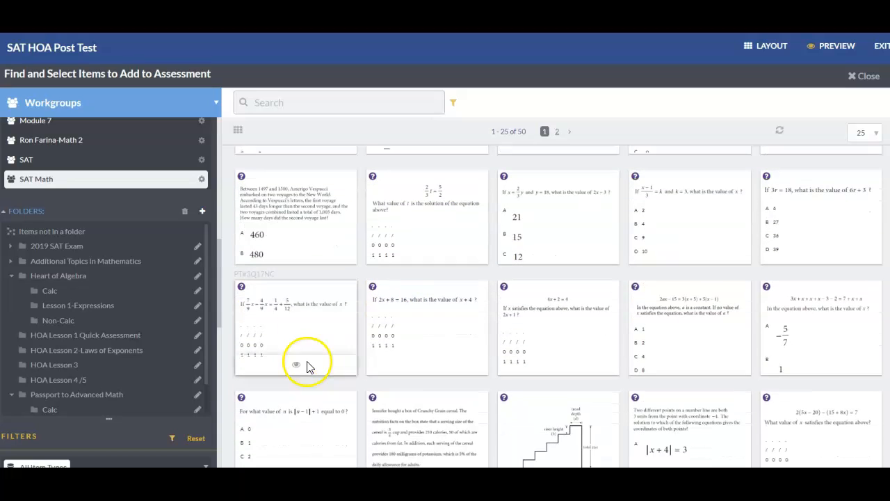
{"action": "scroll", "coordinate": [80, 327], "scroll_direction": "down", "scroll_amount": 6}
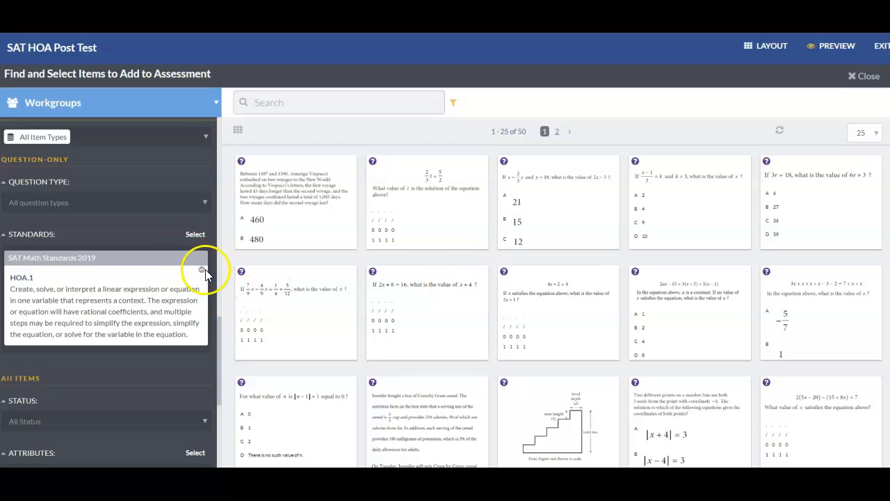
- Replace the HOA.1 standards filter with HOA.8 from SAT Math Standards 2019
{"action": "left_click", "coordinate": [201, 272]}
{"action": "left_click", "coordinate": [195, 234]}
{"action": "scroll", "coordinate": [125, 303], "scroll_direction": "down", "scroll_amount": 10}
{"action": "scroll", "coordinate": [94, 315], "scroll_direction": "down", "scroll_amount": 15}
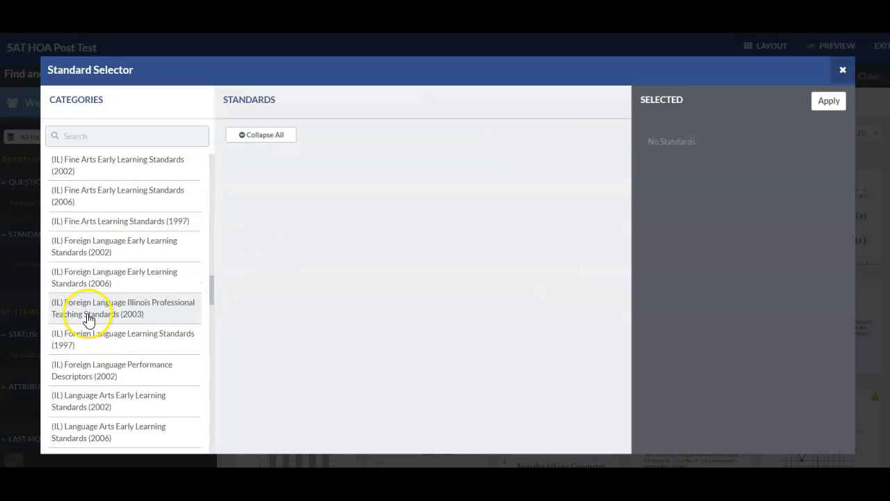
{"action": "scroll", "coordinate": [87, 324], "scroll_direction": "down", "scroll_amount": 8}
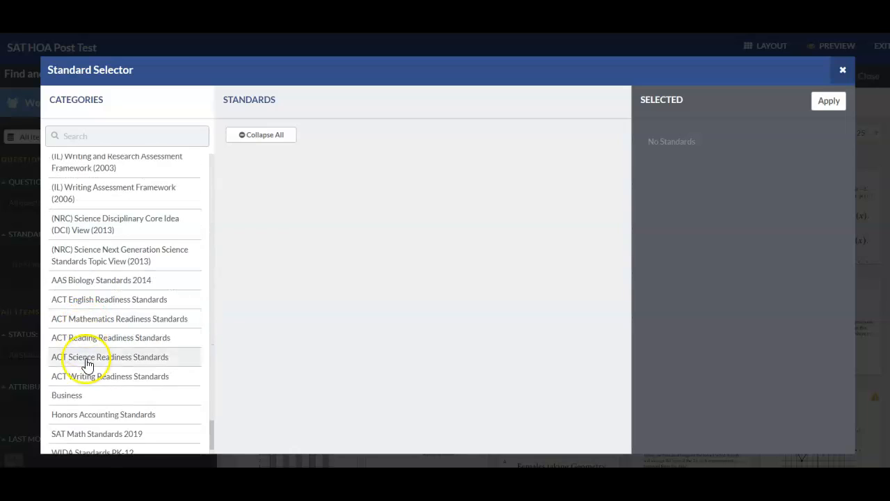
{"action": "left_click", "coordinate": [82, 376]}
{"action": "scroll", "coordinate": [347, 302], "scroll_direction": "down", "scroll_amount": 10}
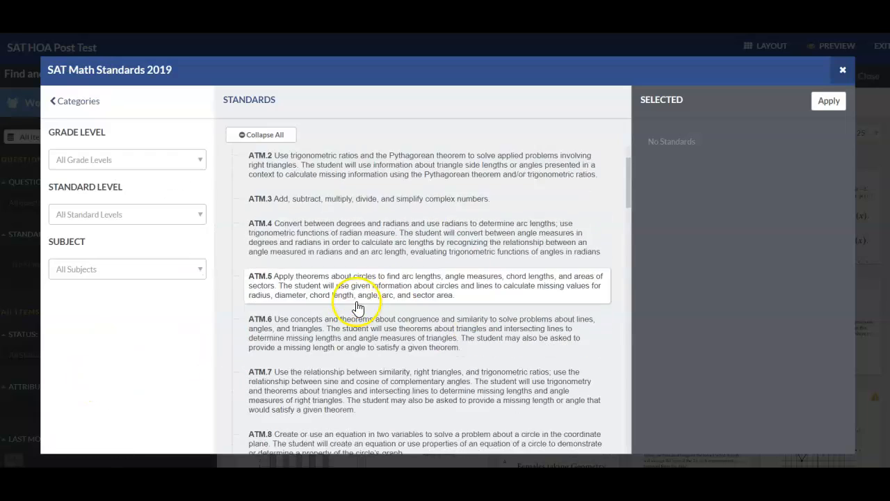
{"action": "left_click", "coordinate": [313, 318]}
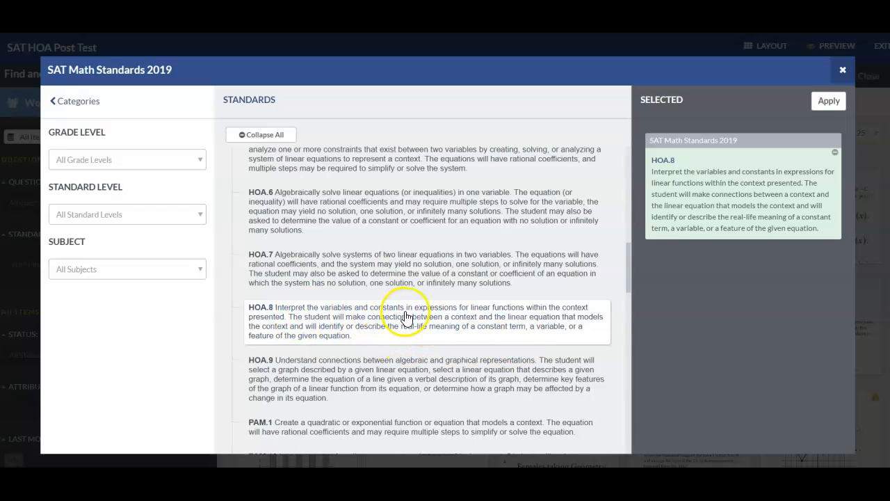
{"action": "left_click", "coordinate": [823, 101]}
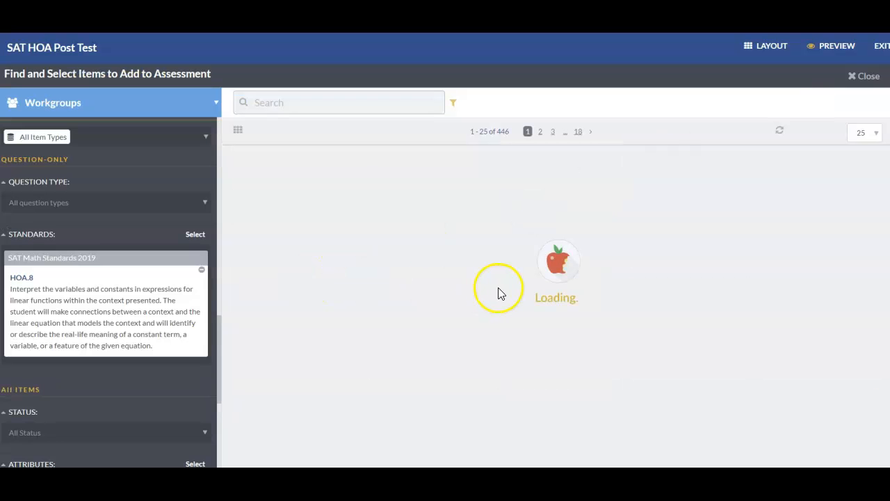
- Browse the items aligned to HOA.8 and return to the assessment layout
{"action": "scroll", "coordinate": [467, 292], "scroll_direction": "down", "scroll_amount": 3}
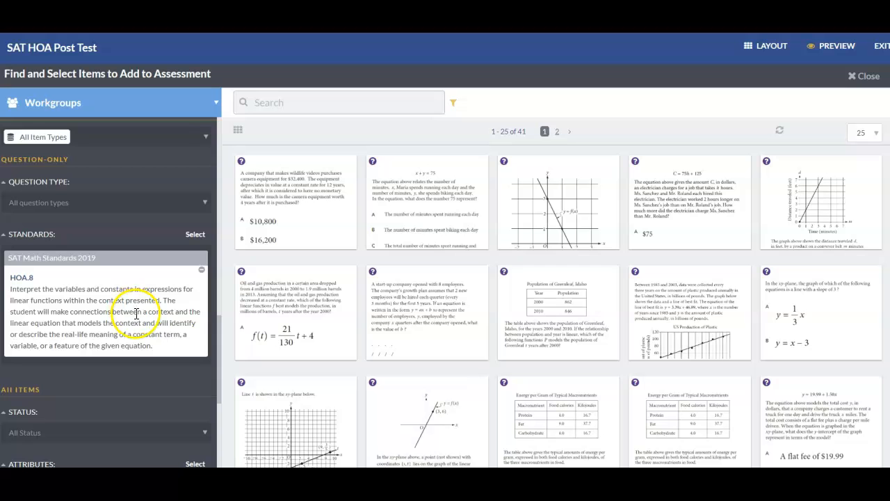
{"action": "scroll", "coordinate": [625, 348], "scroll_direction": "down", "scroll_amount": 2}
{"action": "scroll", "coordinate": [626, 347], "scroll_direction": "up", "scroll_amount": 2}
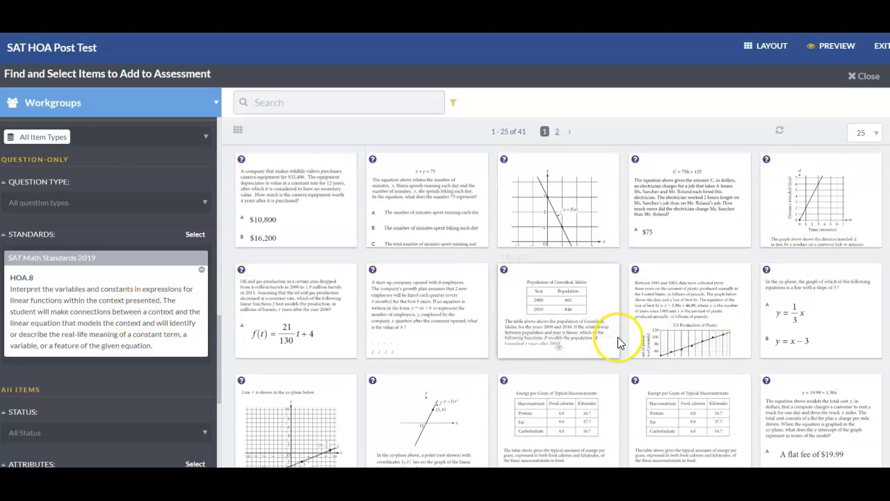
{"action": "scroll", "coordinate": [520, 308], "scroll_direction": "up", "scroll_amount": 3}
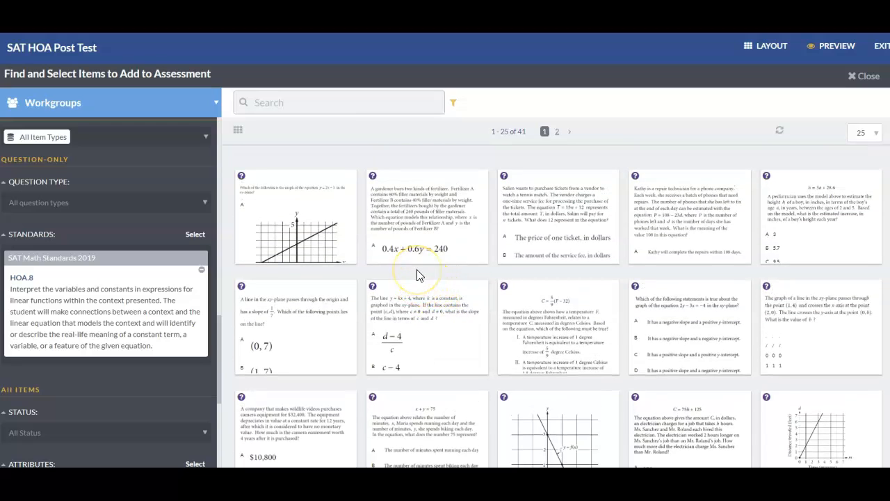
{"action": "left_click", "coordinate": [865, 76]}
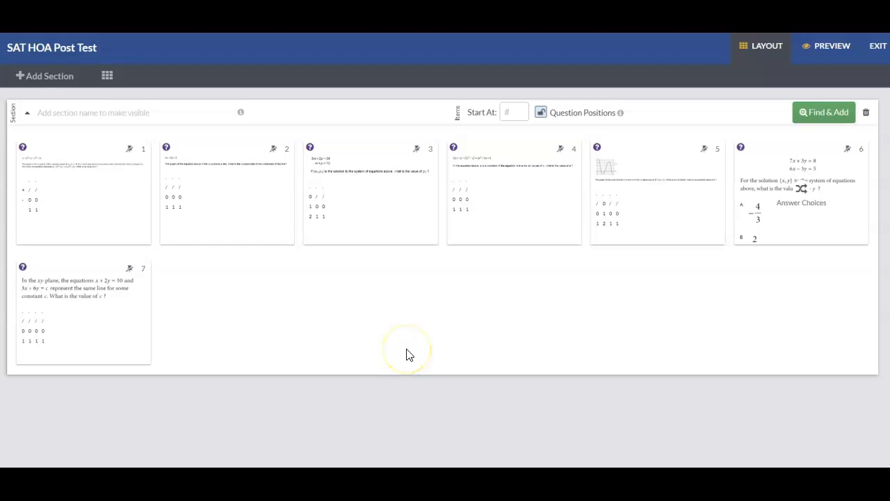